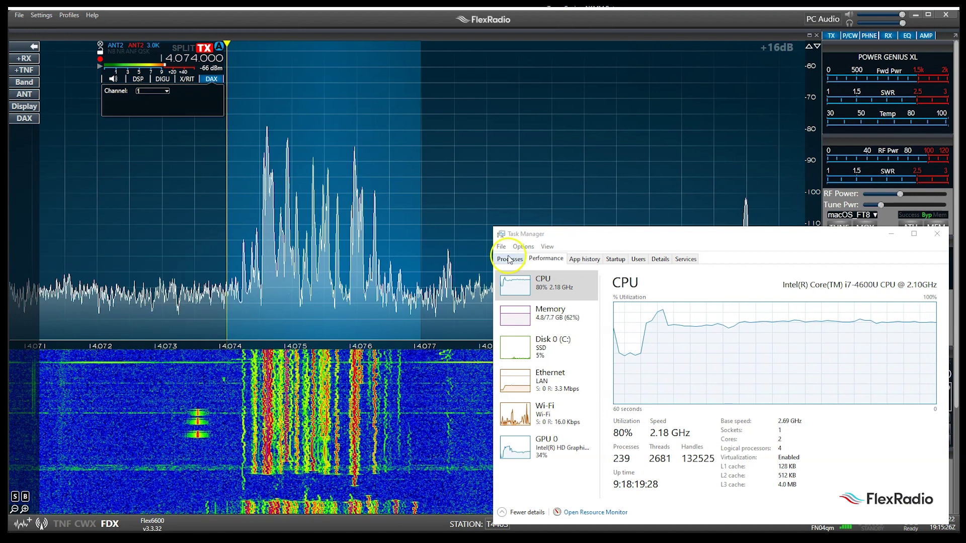
Step: Check CPU use in Task Manager, then drop the panadapter display frame rate to 18 FPS
{"action": "left_click", "coordinate": [508, 259]}
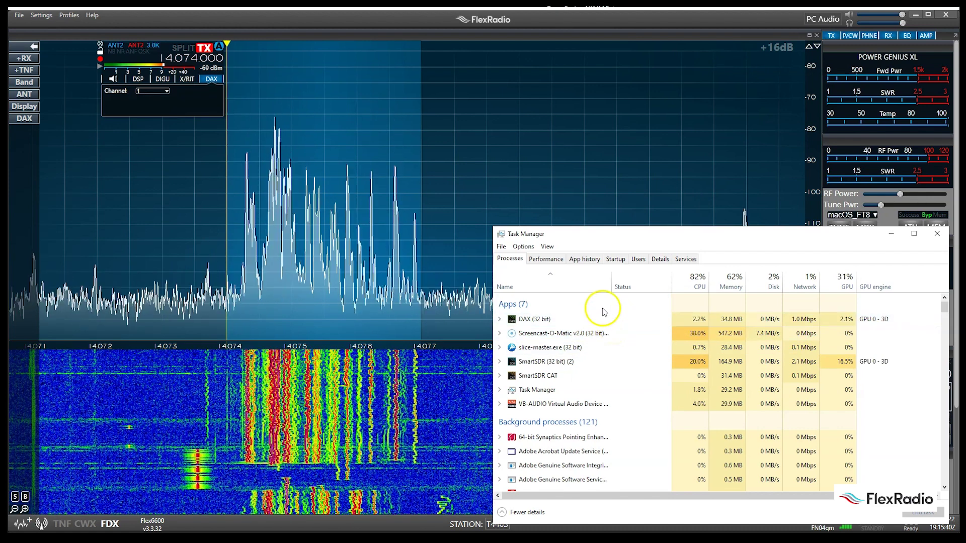
{"action": "left_click", "coordinate": [546, 258]}
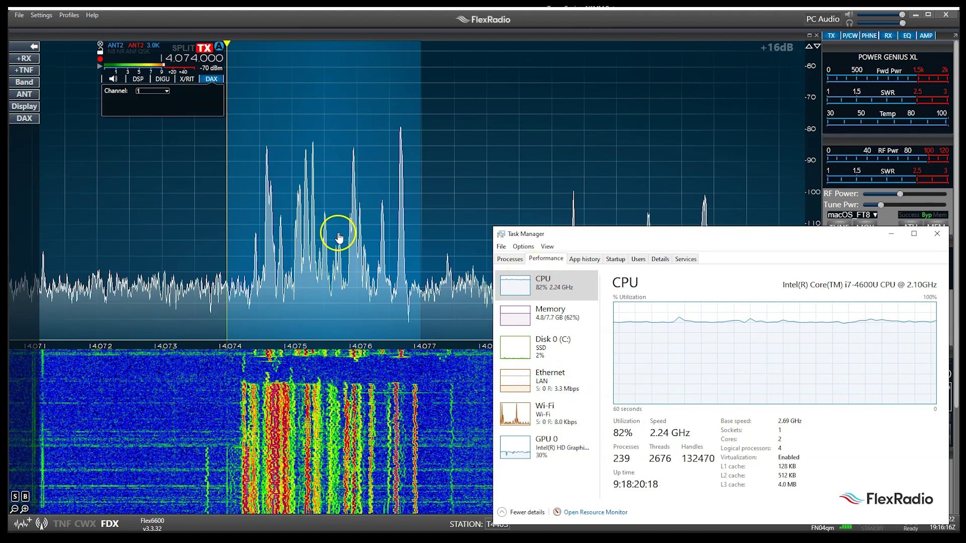
{"action": "left_click", "coordinate": [26, 107]}
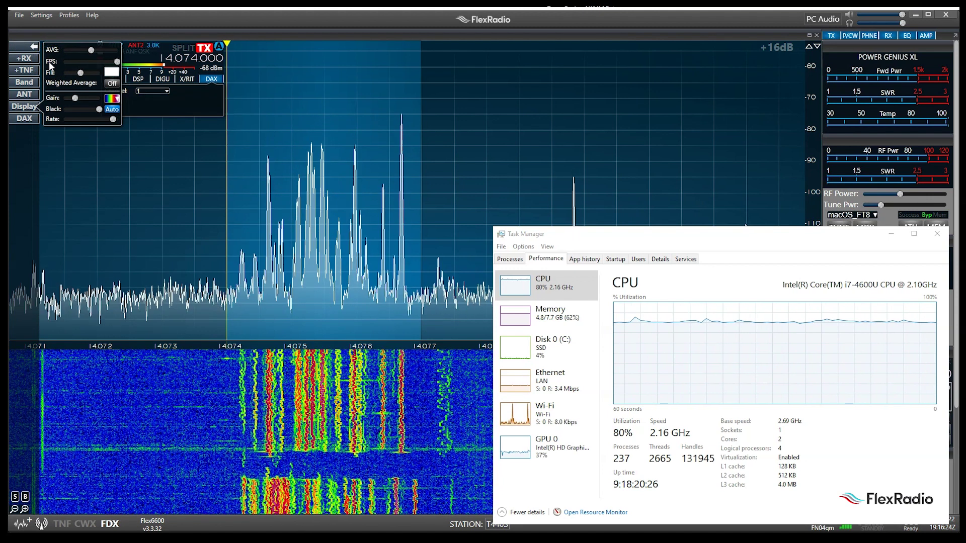
{"action": "left_click", "coordinate": [59, 63]}
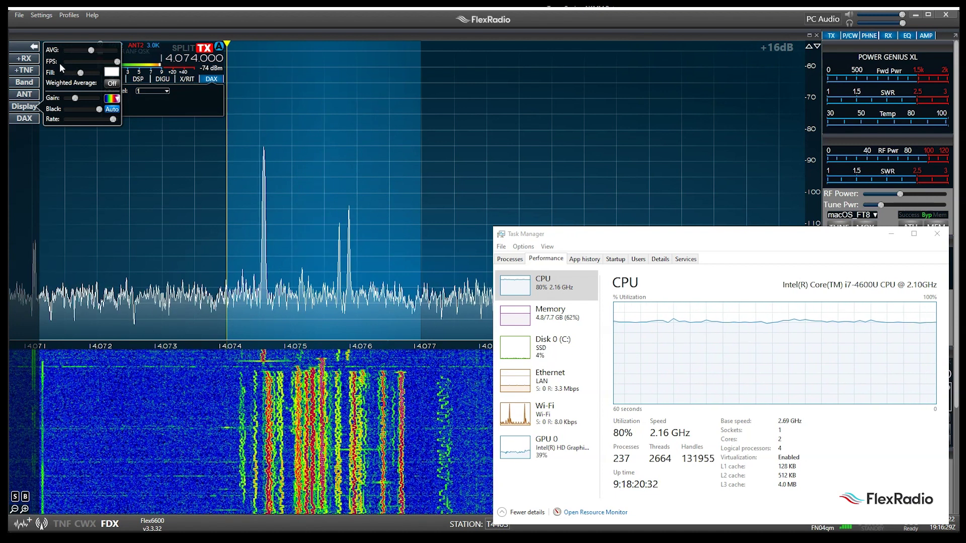
{"action": "left_click", "coordinate": [108, 61]}
{"action": "left_click_drag", "start_coordinate": [109, 61], "coordinate": [55, 61]}
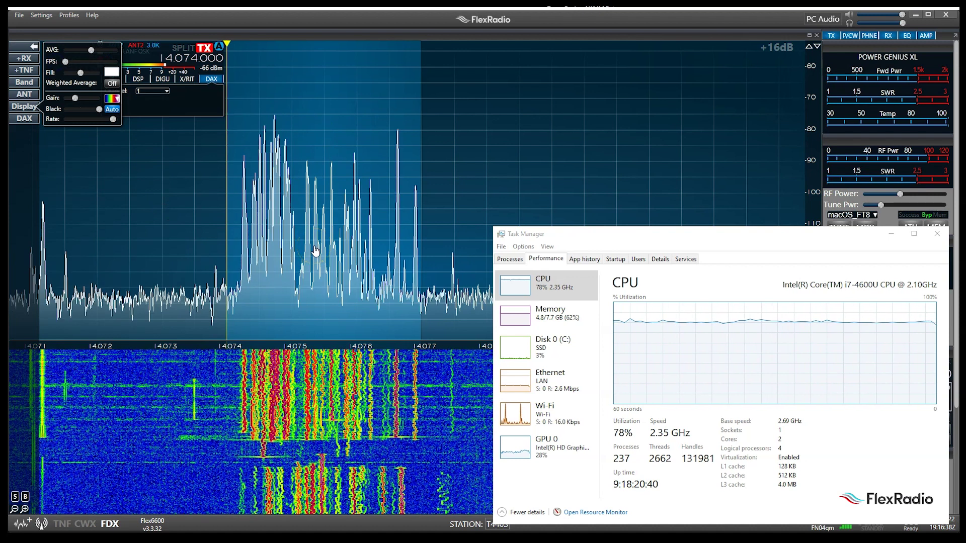
{"action": "left_click", "coordinate": [317, 257]}
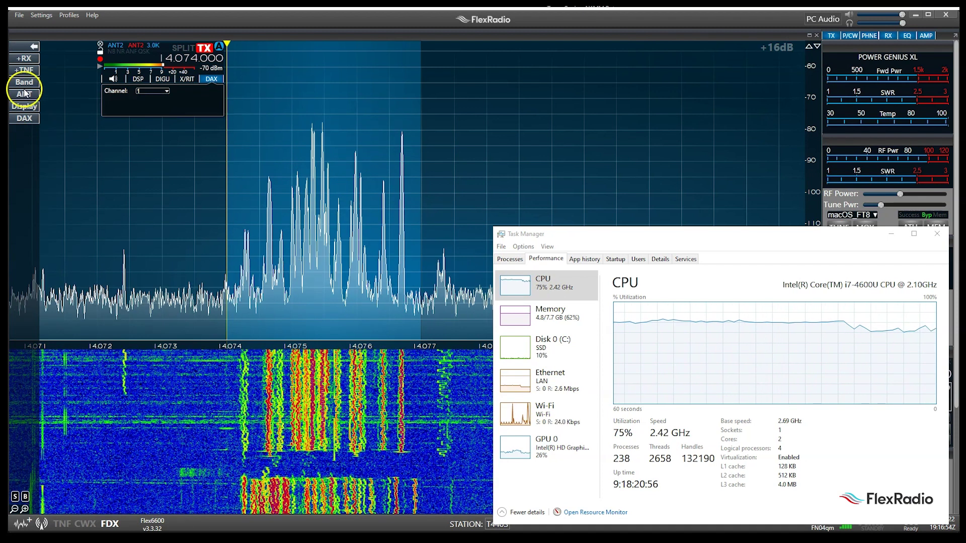
Step: Drag the waterfall Rate slider fully left to 1 in the Display settings
{"action": "left_click", "coordinate": [24, 106]}
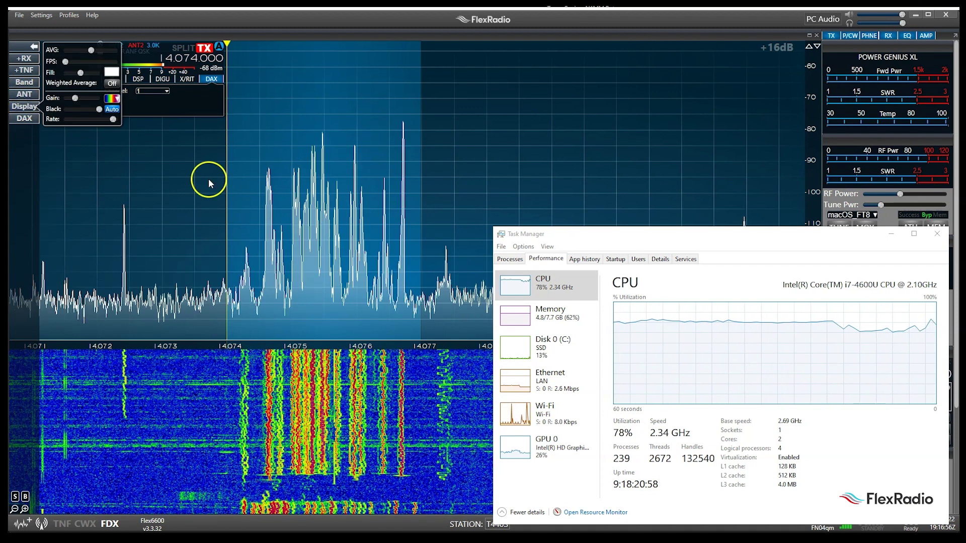
{"action": "mouse_move", "coordinate": [114, 120]}
{"action": "left_click_drag", "start_coordinate": [114, 121], "coordinate": [58, 134]}
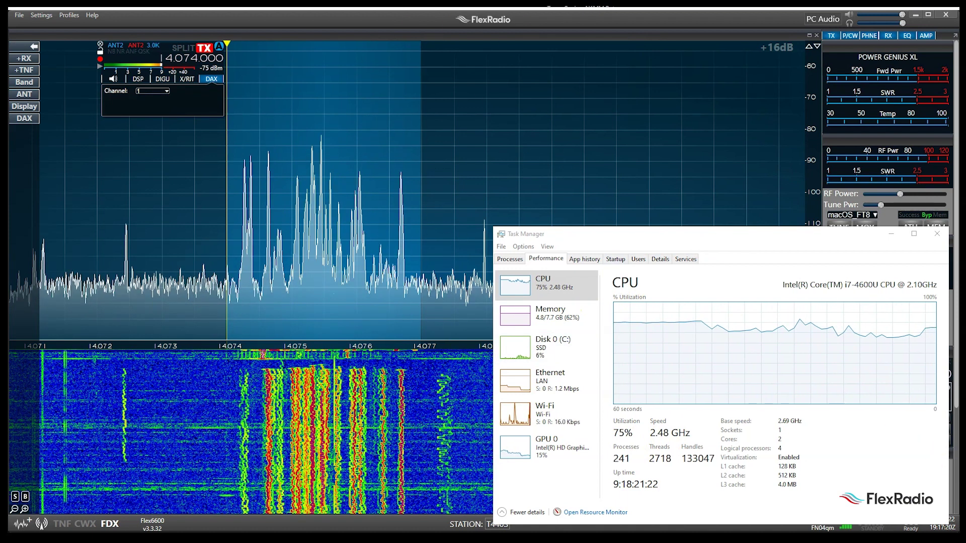
Step: Drag SmartSDR's bottom-right corner up and left to shrink the window to the upper-left area
{"action": "left_click_drag", "start_coordinate": [959, 531], "coordinate": [382, 341]}
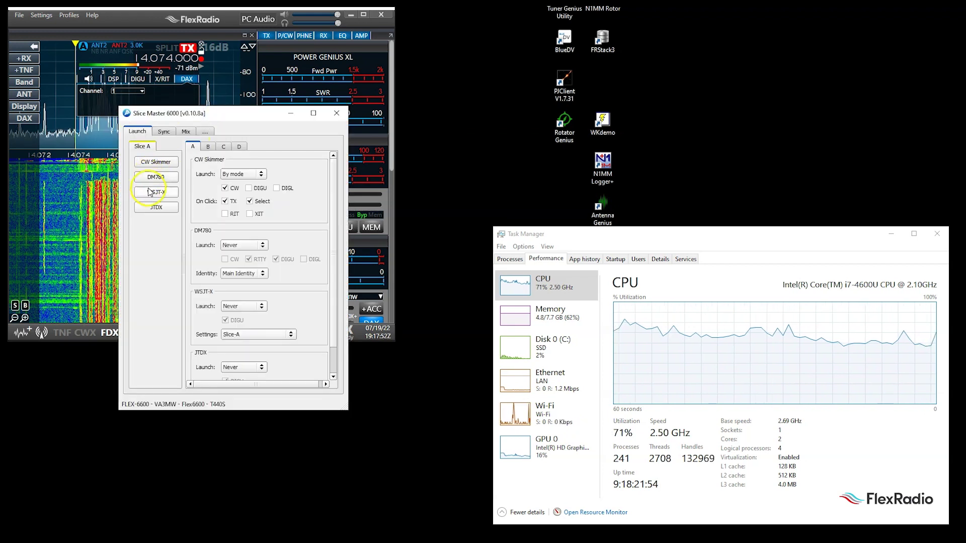
Step: Start WSJT-X for Slice A from Slice Master's Launch tab
{"action": "left_click", "coordinate": [150, 192]}
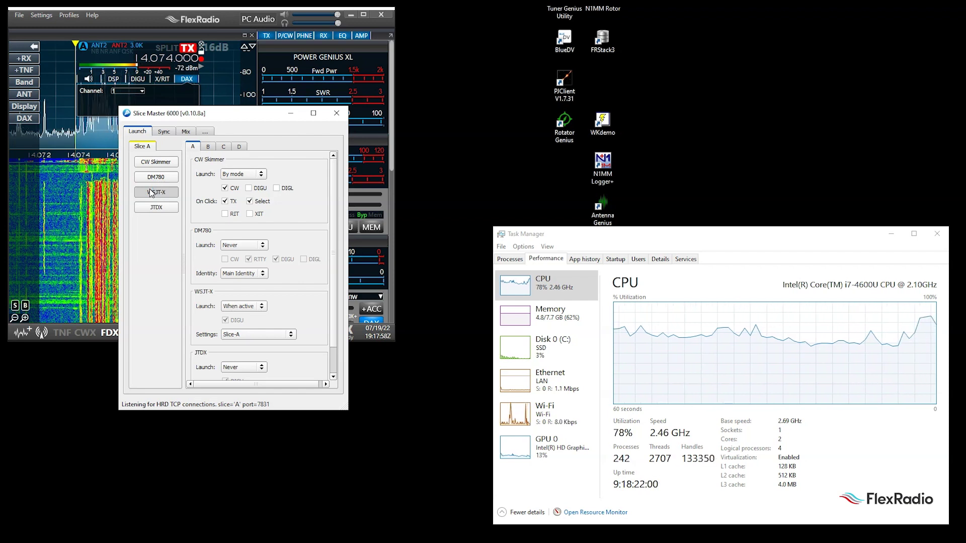
{"action": "left_click", "coordinate": [150, 193]}
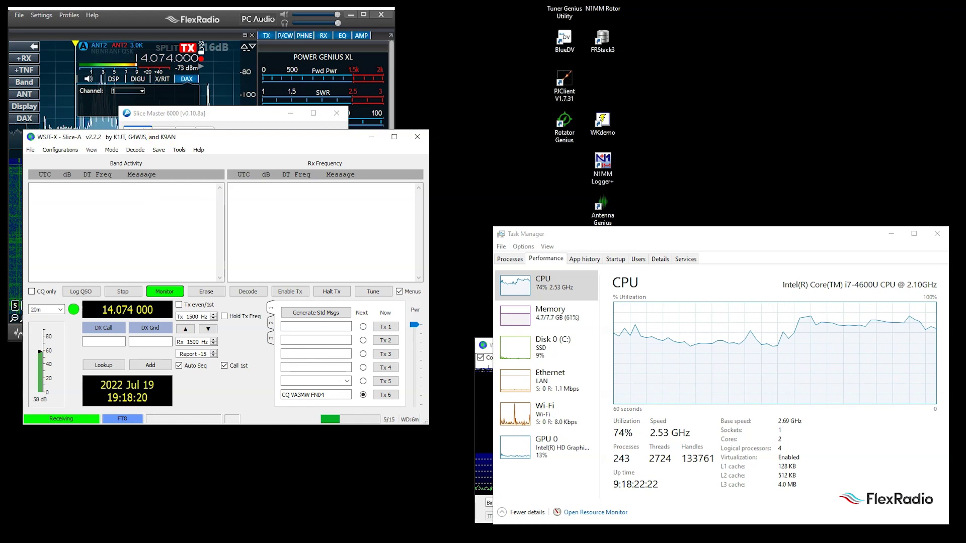
Step: Minimize Slice Master and move the Wide Graph below WSJT-X to watch FT8 decodes arrive
{"action": "left_click", "coordinate": [289, 116]}
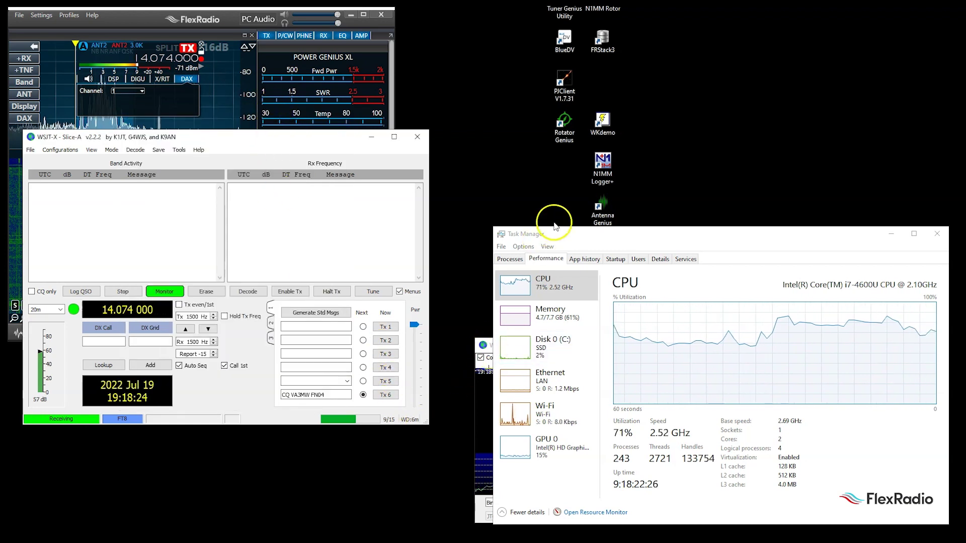
{"action": "left_click_drag", "start_coordinate": [478, 354], "coordinate": [58, 360]}
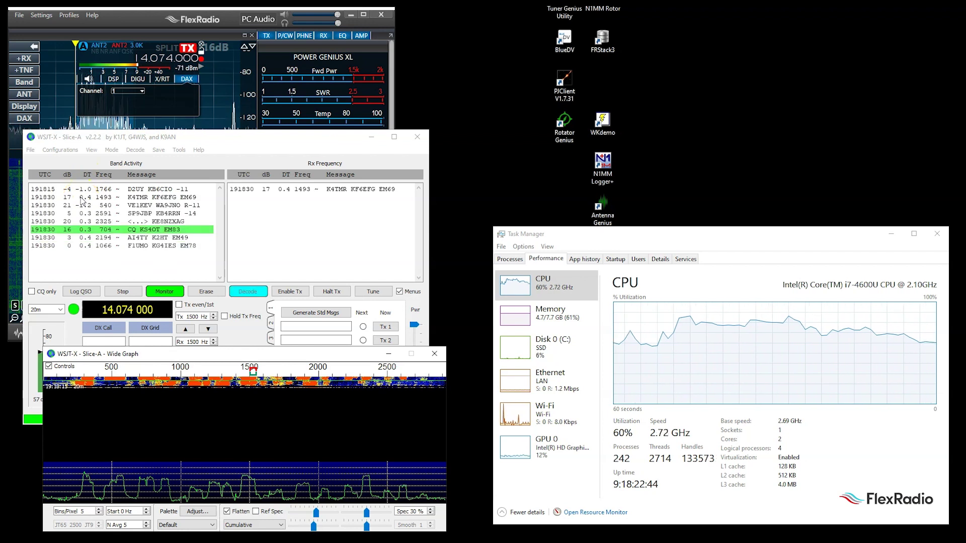
{"action": "left_click", "coordinate": [90, 192]}
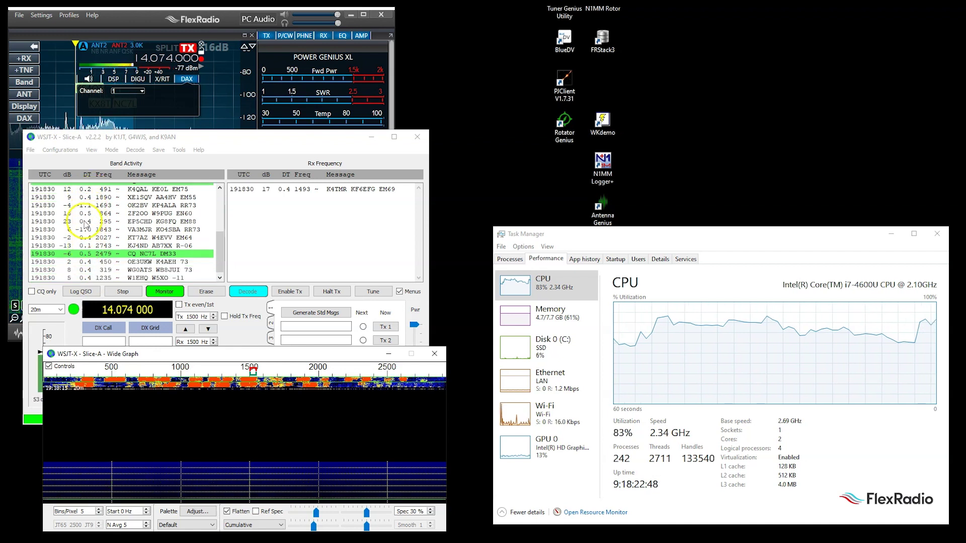
{"action": "left_click", "coordinate": [92, 257]}
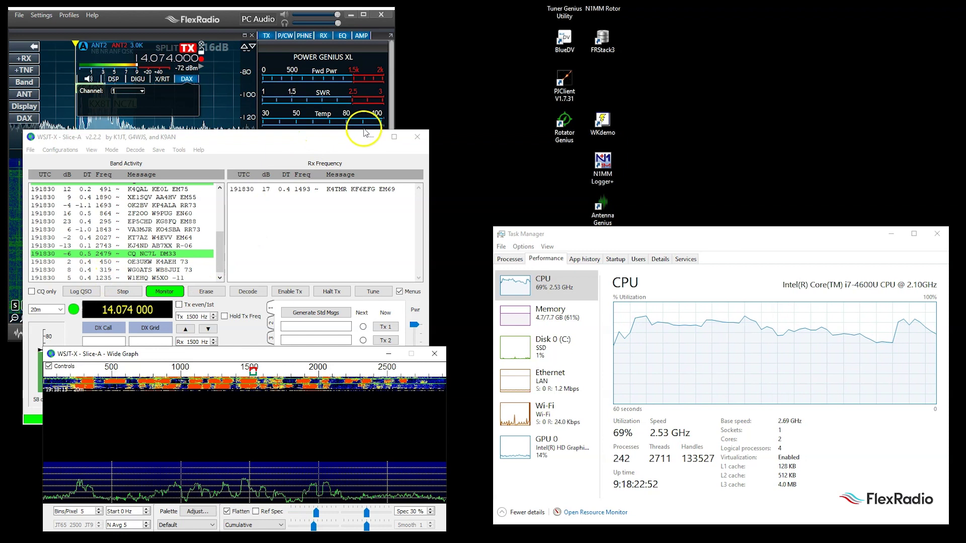
Step: Bring SmartSDR forward full screen with FT8 callsigns labelled, then return to WSJT-X
{"action": "left_click", "coordinate": [144, 23]}
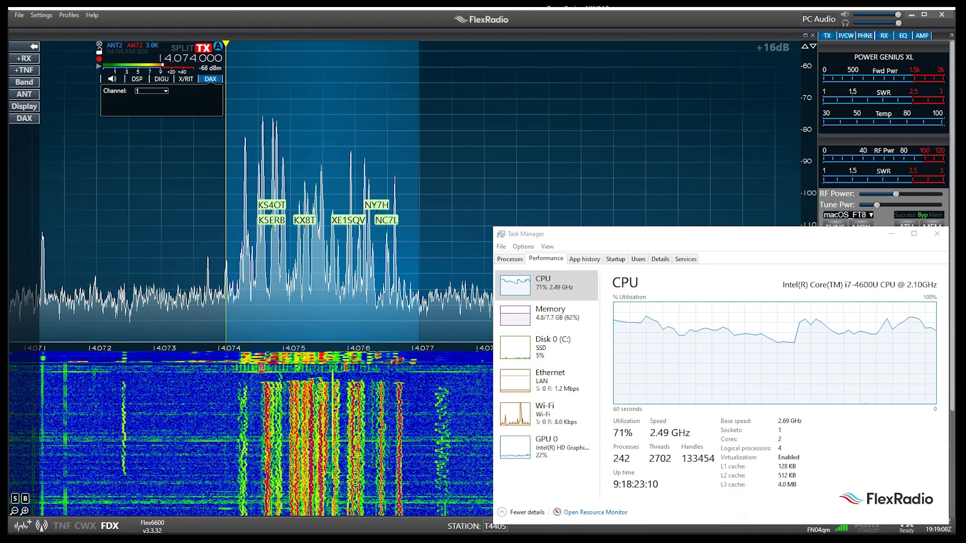
{"action": "key", "text": "alt+Tab"}
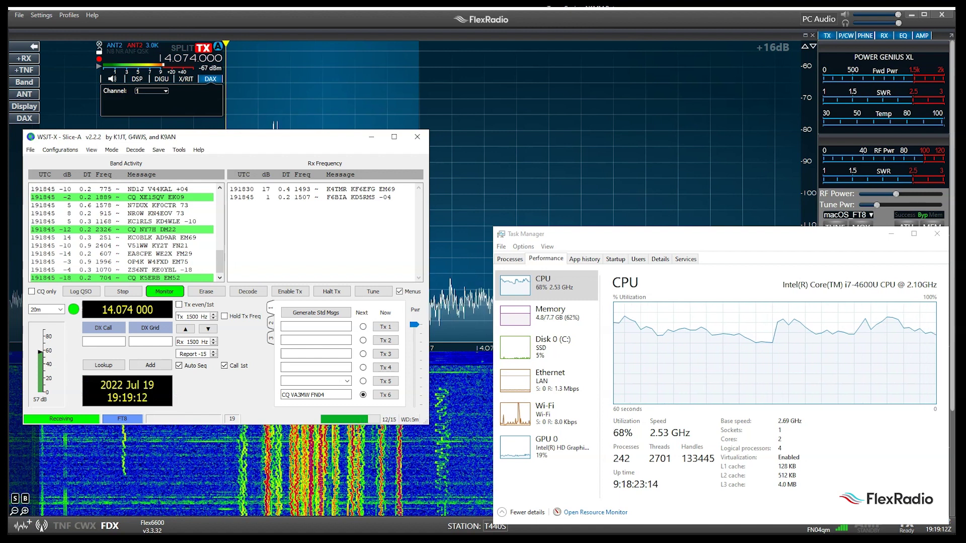
Step: Raise the Wide Graph window and close it to reveal the Band Activity DT column
{"action": "key", "text": "alt+Tab"}
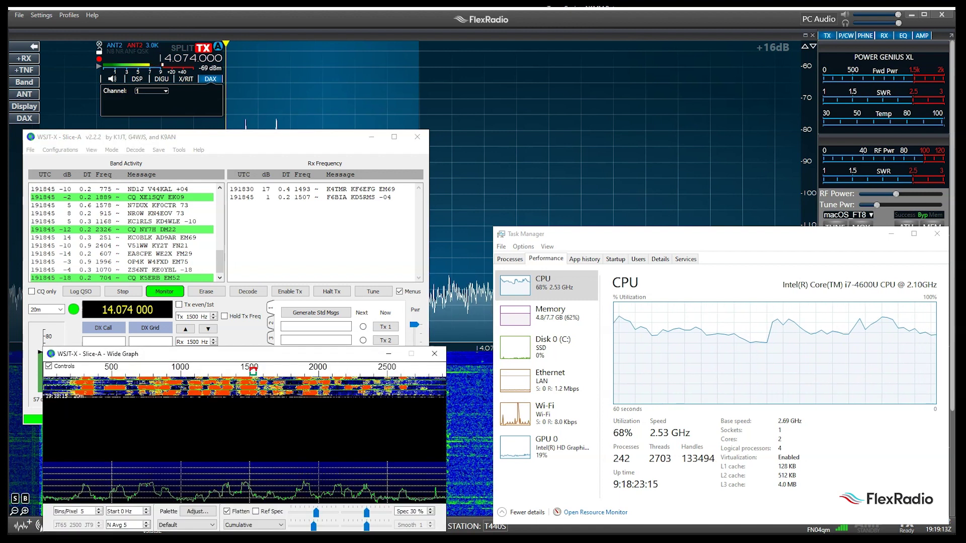
{"action": "left_click", "coordinate": [434, 354]}
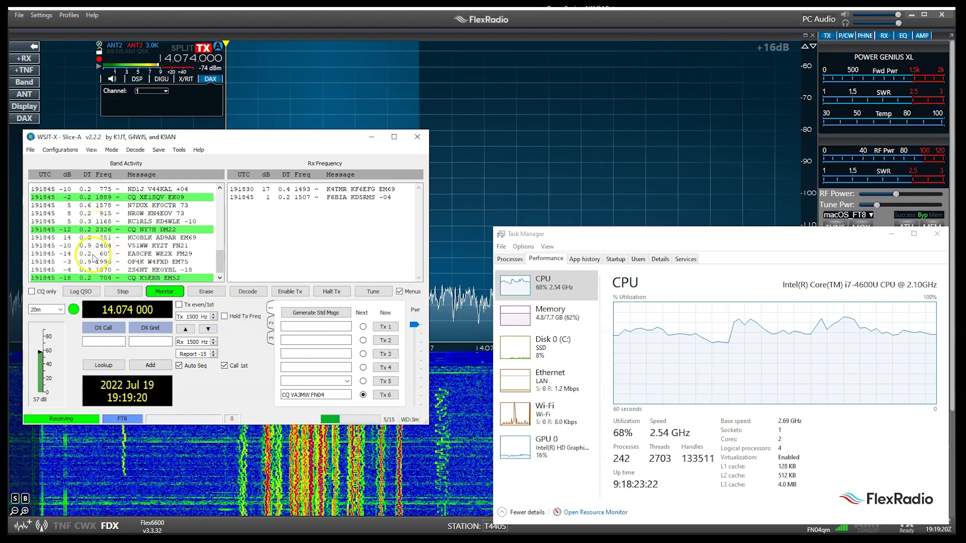
{"action": "left_click", "coordinate": [88, 266]}
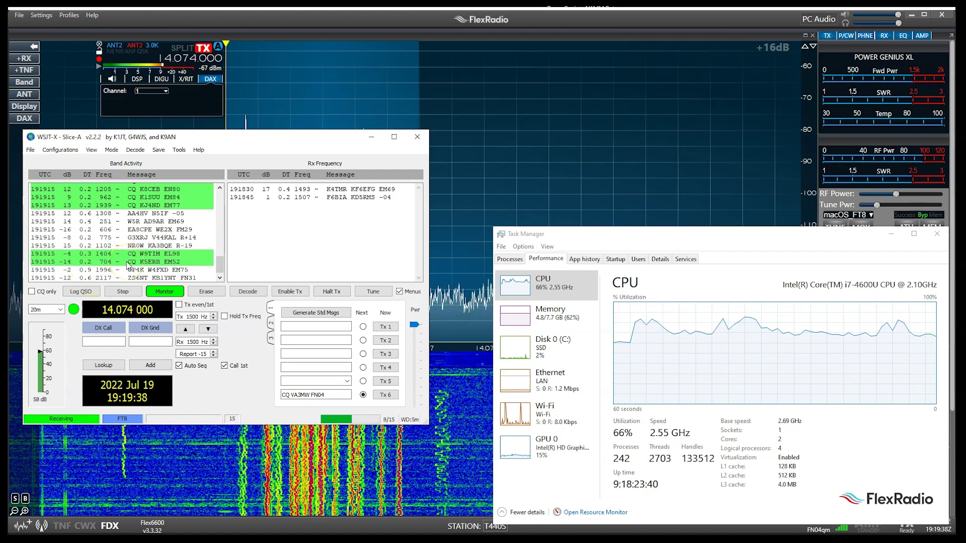
Step: Push the FPS and waterfall Rate sliders to maximum, then return to WSJT-X
{"action": "left_click", "coordinate": [23, 106]}
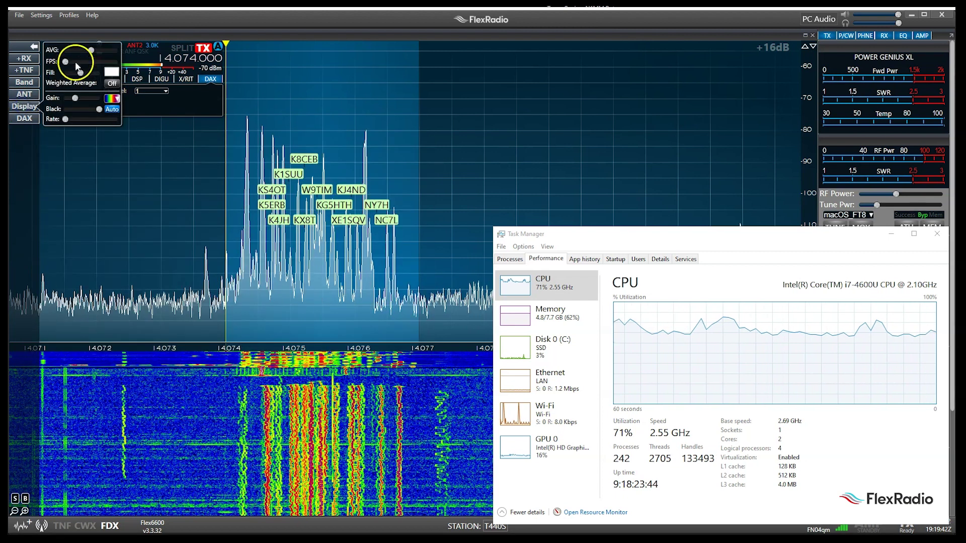
{"action": "left_click_drag", "start_coordinate": [65, 62], "coordinate": [118, 61]}
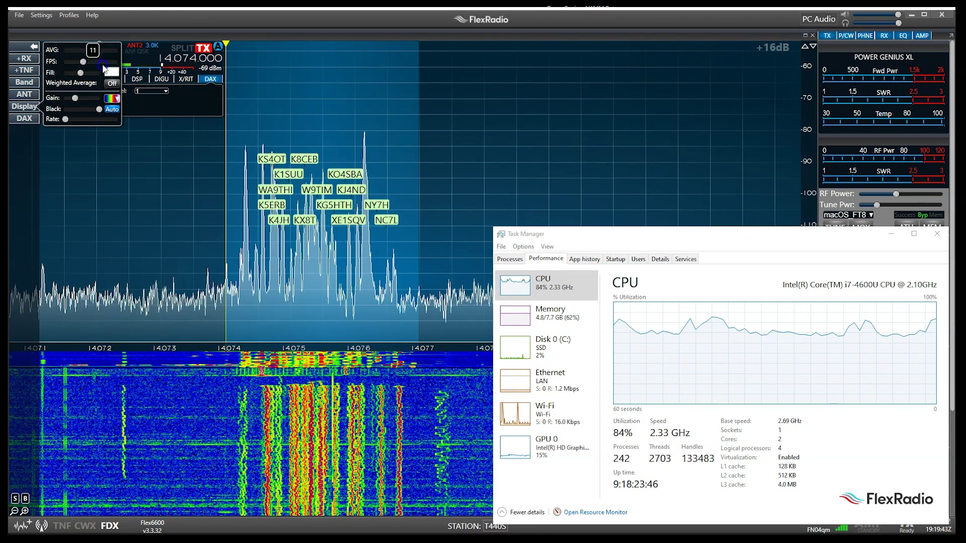
{"action": "left_click_drag", "start_coordinate": [65, 119], "coordinate": [115, 119]}
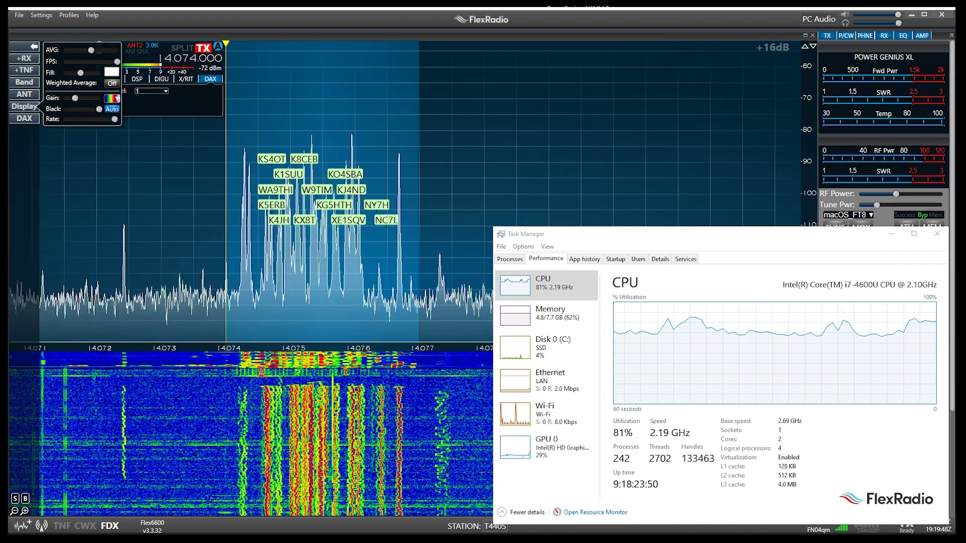
{"action": "key", "text": "alt+Tab"}
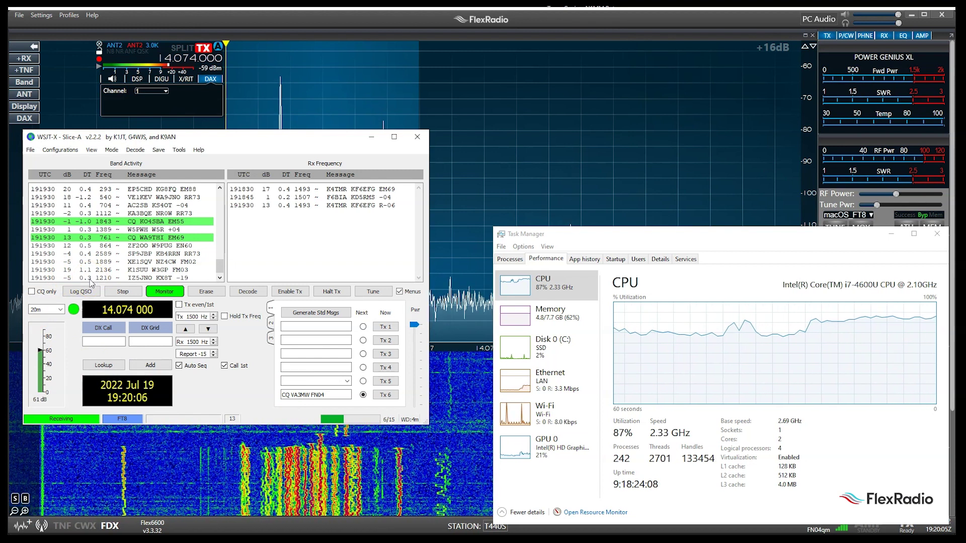
Step: Erase the Band Activity and Rx Frequency decode lists in WSJT-X
{"action": "left_click", "coordinate": [206, 292]}
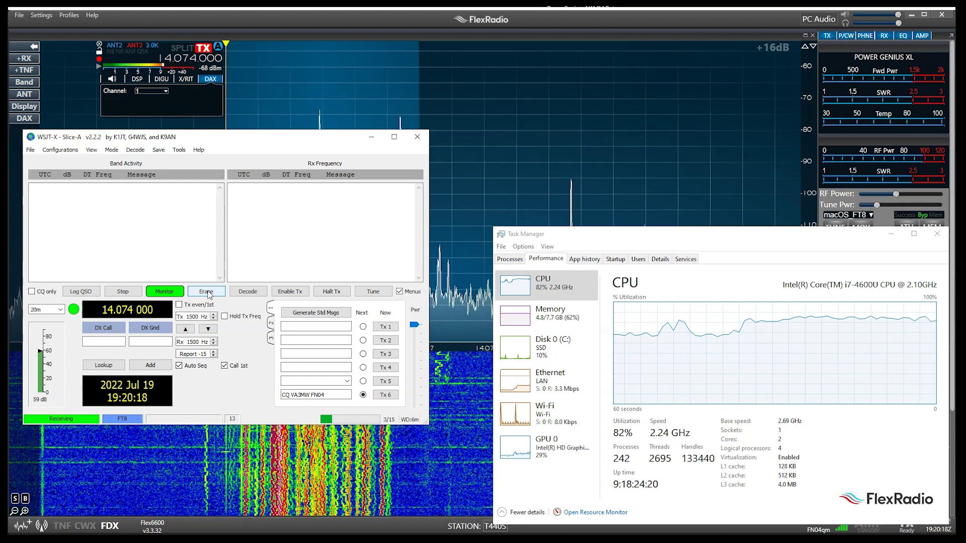
{"action": "left_click", "coordinate": [54, 246]}
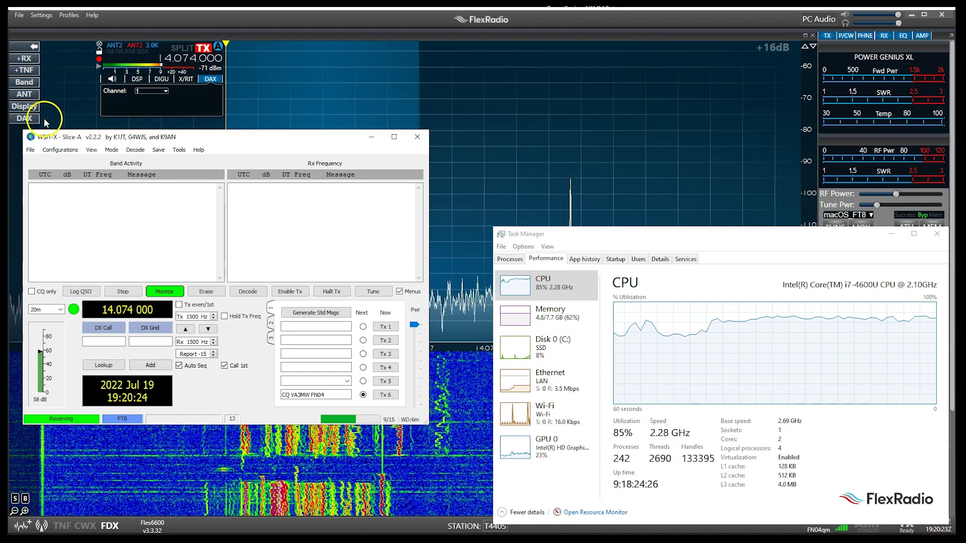
Step: Drag the waterfall Rate and FPS sliders fully left to their minimum of 1
{"action": "left_click", "coordinate": [33, 107]}
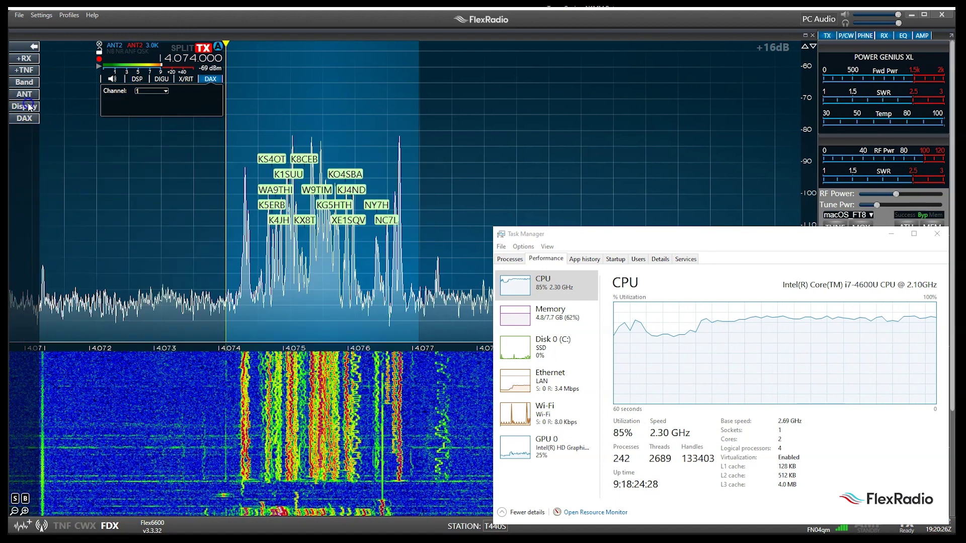
{"action": "left_click_drag", "start_coordinate": [115, 119], "coordinate": [59, 125]}
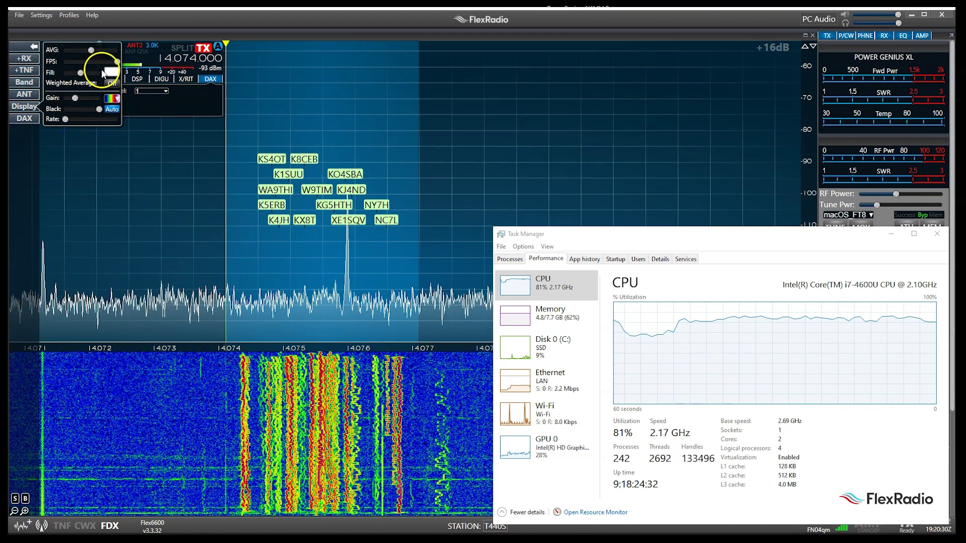
{"action": "left_click", "coordinate": [118, 62]}
{"action": "left_click_drag", "start_coordinate": [118, 61], "coordinate": [63, 68]}
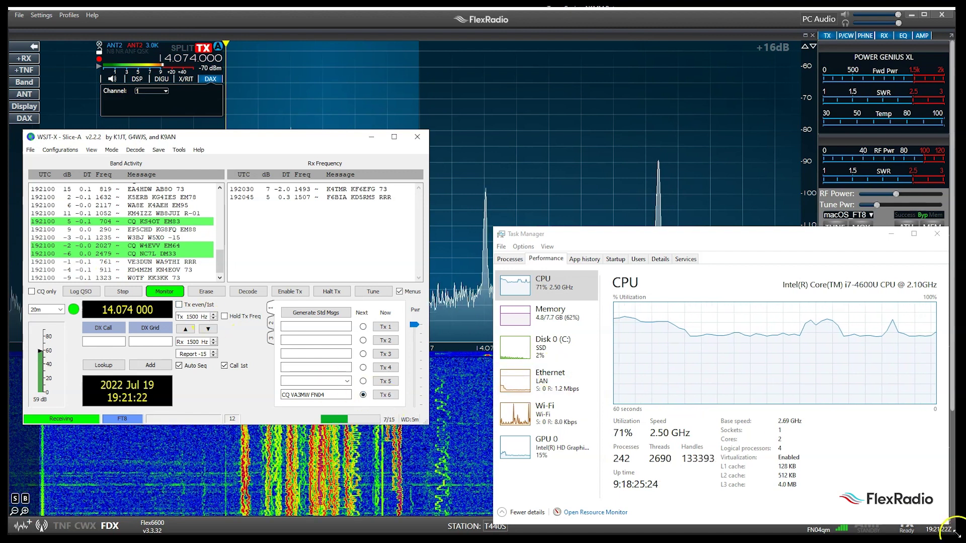
Step: Resize SmartSDR into the upper-left corner and move WSJT-X lower so the waterfall remains visible
{"action": "left_click_drag", "start_coordinate": [956, 535], "coordinate": [360, 323]}
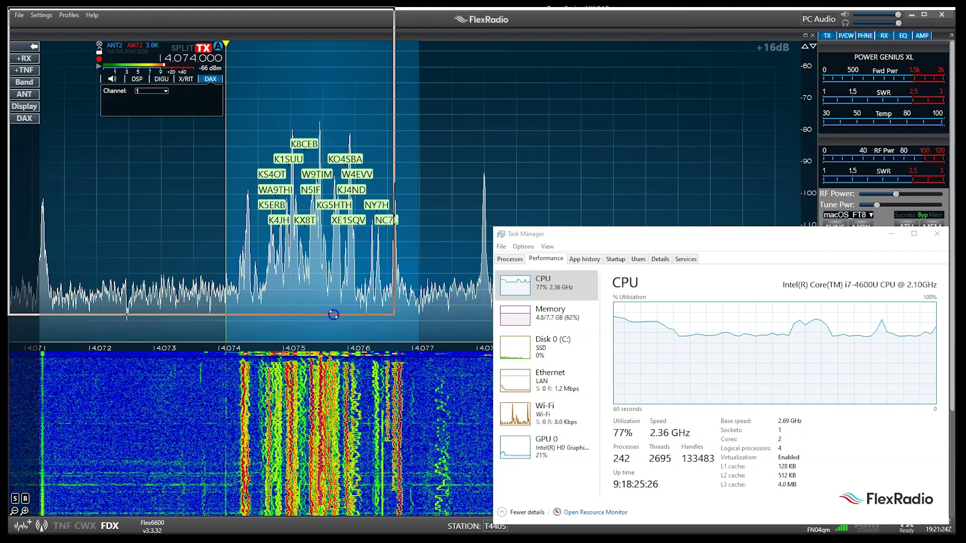
{"action": "left_click_drag", "start_coordinate": [333, 315], "coordinate": [333, 331]}
{"action": "left_click", "coordinate": [233, 378]}
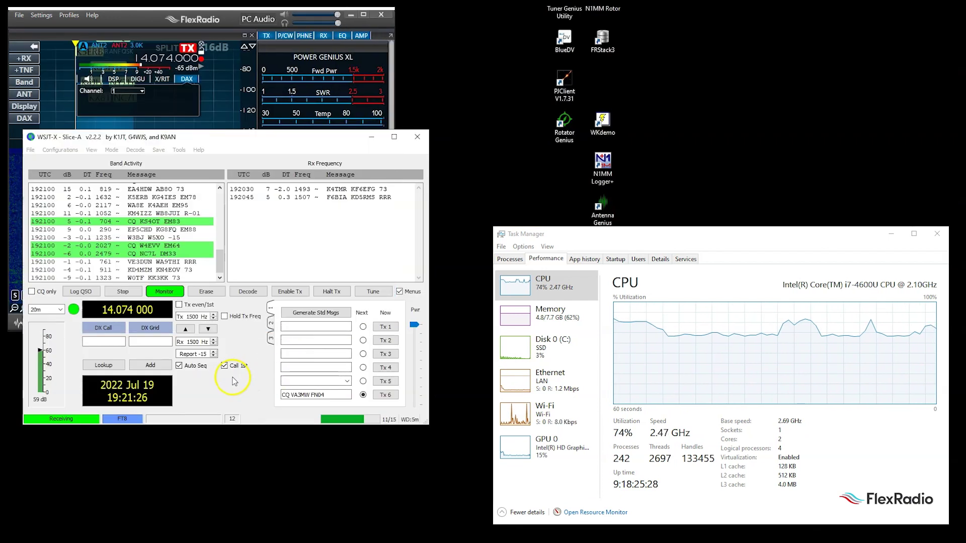
{"action": "left_click_drag", "start_coordinate": [261, 137], "coordinate": [284, 235]}
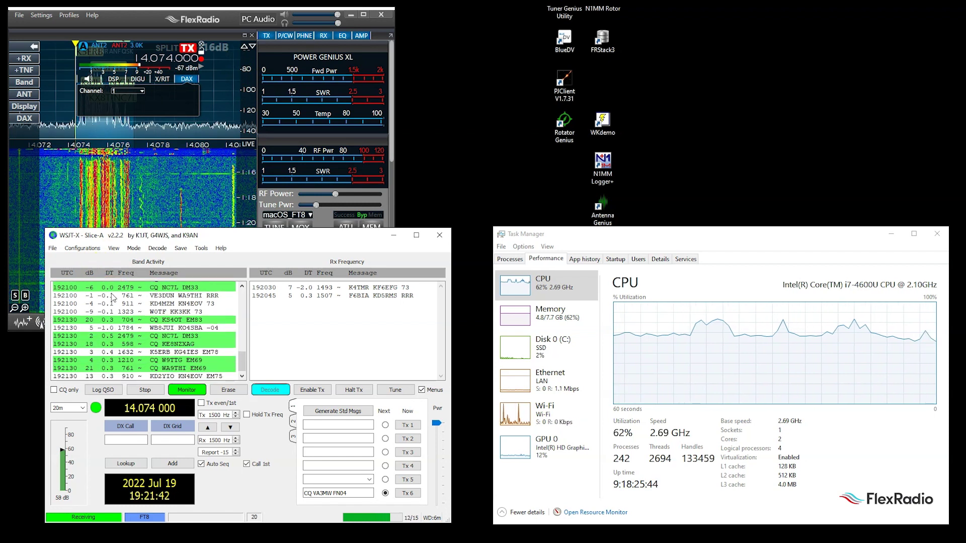
{"action": "left_click", "coordinate": [135, 427]}
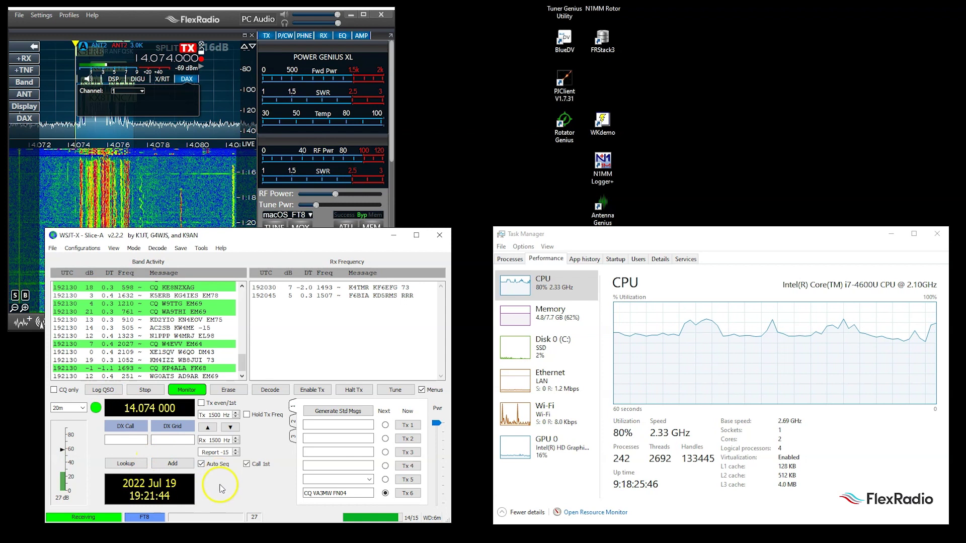